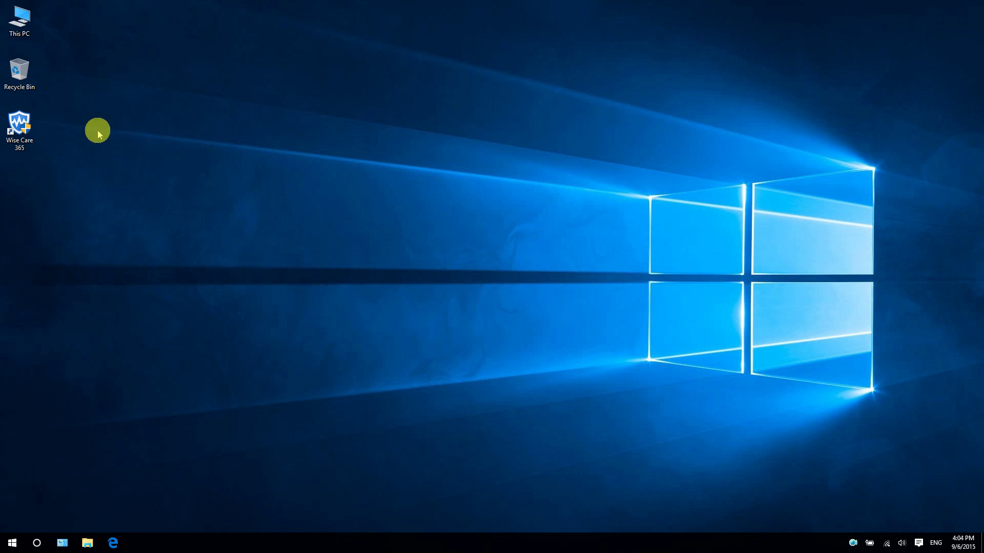
Launch Wise Care 365, run the checkup and fix every problem to reach health index 10.0.
{"action": "double_click", "coordinate": [19, 128]}
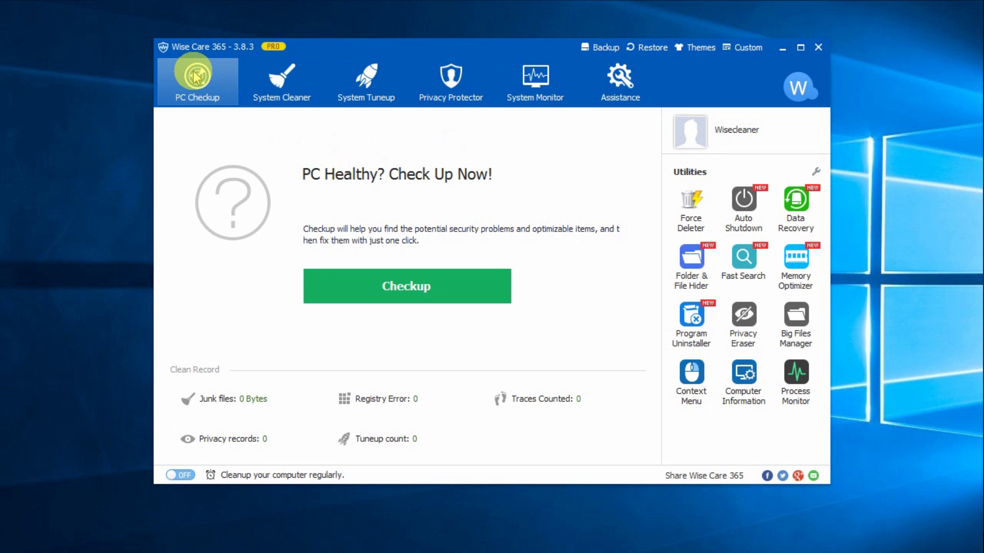
{"action": "left_click", "coordinate": [385, 287]}
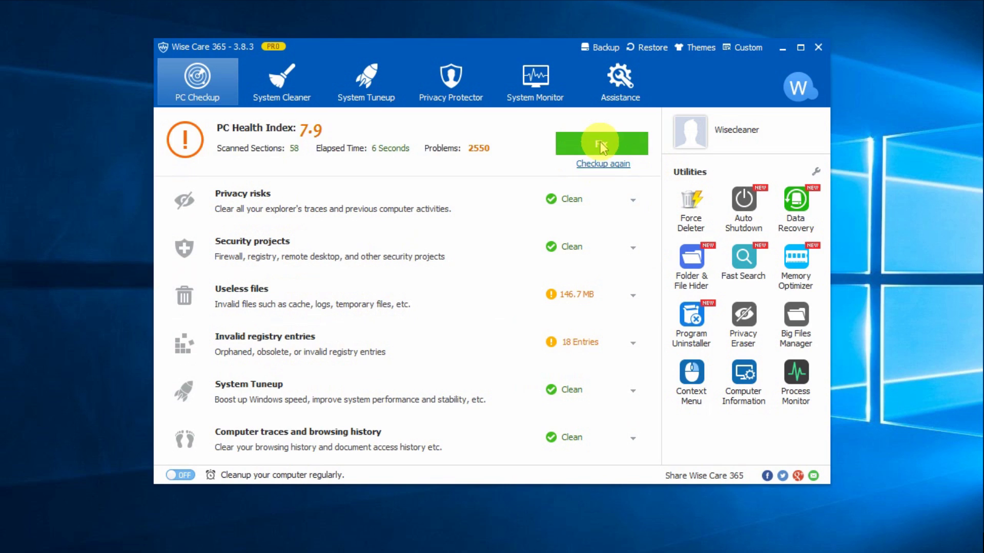
{"action": "left_click", "coordinate": [600, 145]}
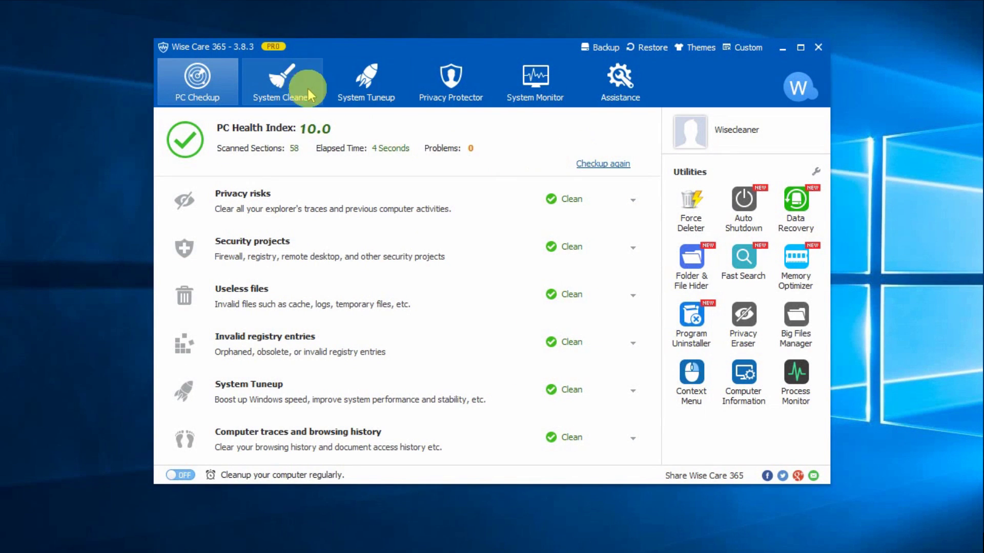
Go to System Cleaner's Registry Cleaner and review the Custom Area registry list before closing it.
{"action": "left_click", "coordinate": [294, 78]}
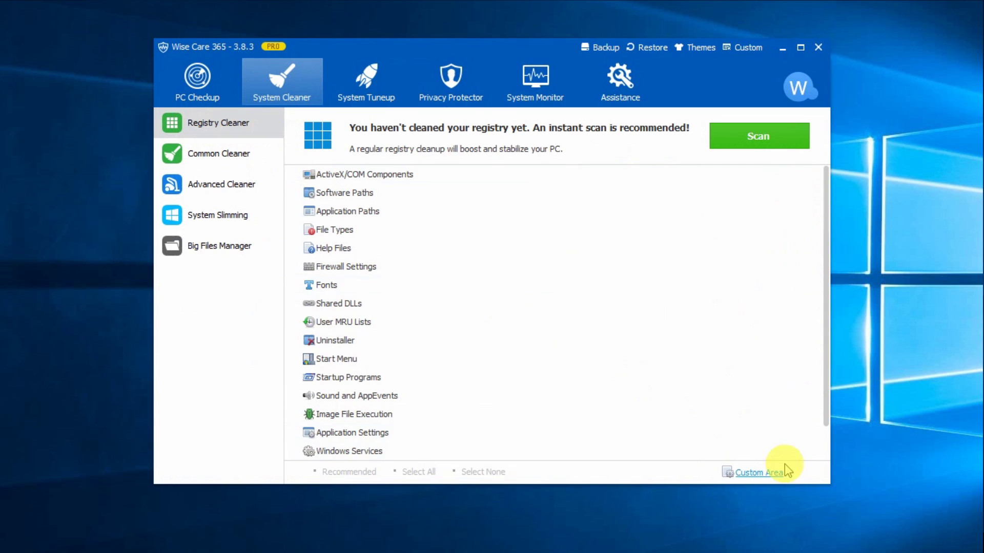
{"action": "left_click", "coordinate": [744, 480]}
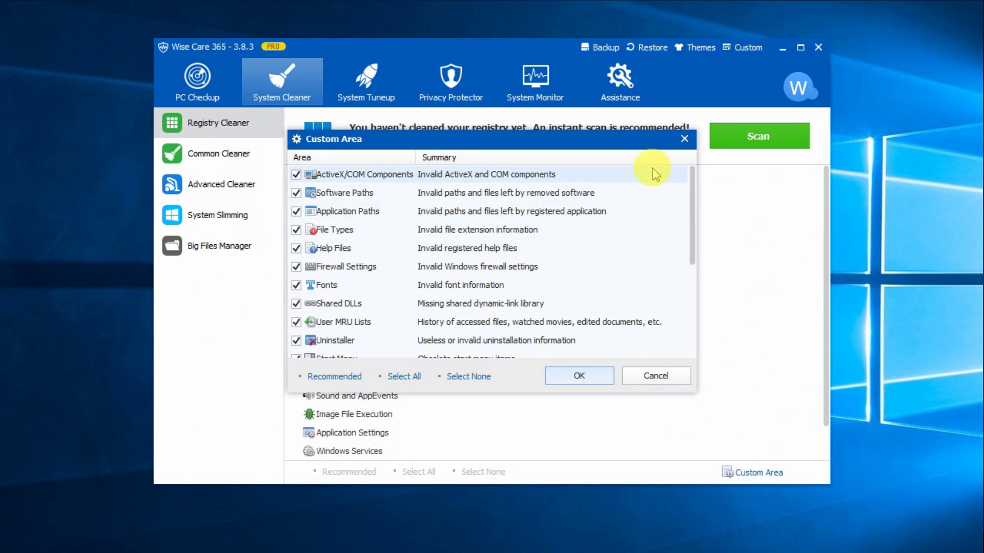
{"action": "left_click", "coordinate": [684, 138]}
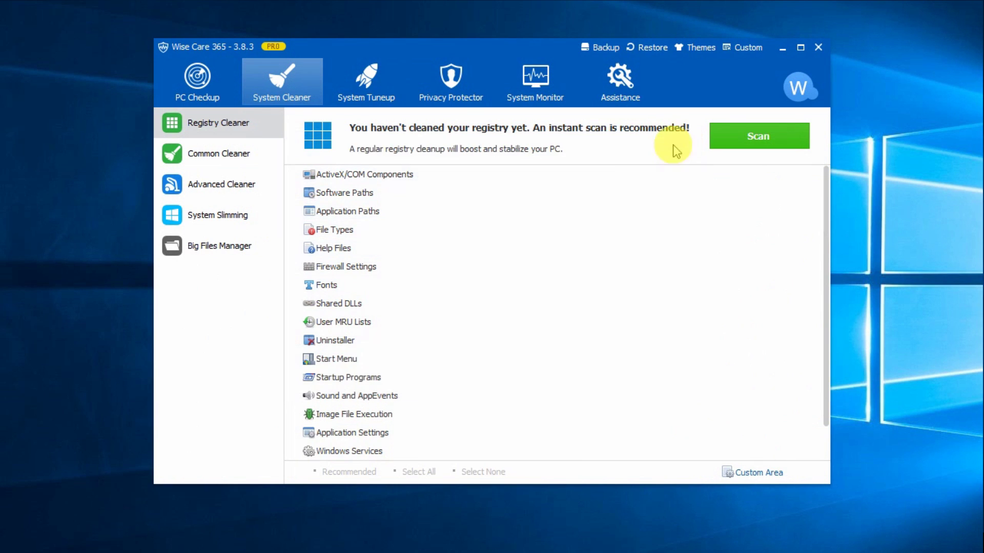
Switch to Common Cleaner and expand, then collapse, the Windows System useless-files category.
{"action": "left_click", "coordinate": [228, 154]}
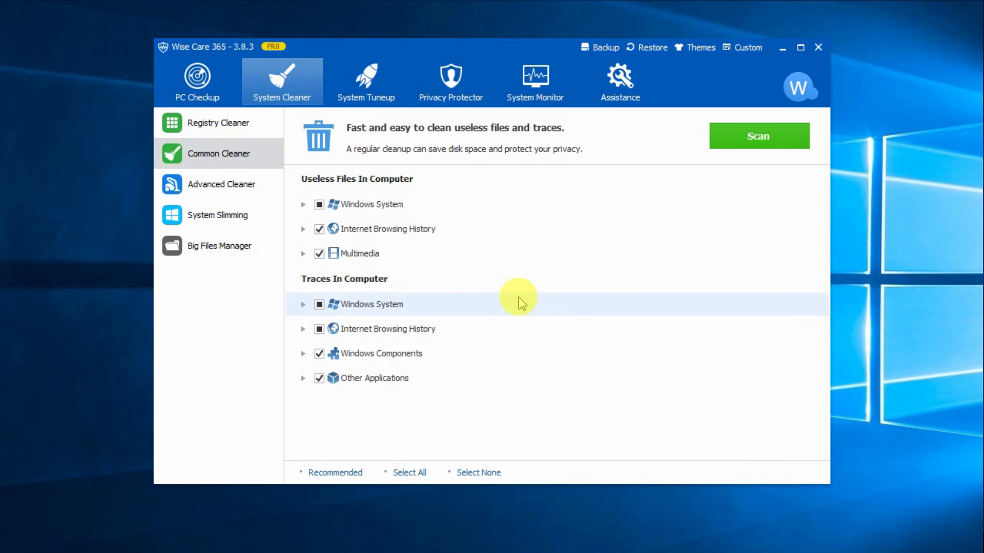
{"action": "left_click", "coordinate": [302, 204]}
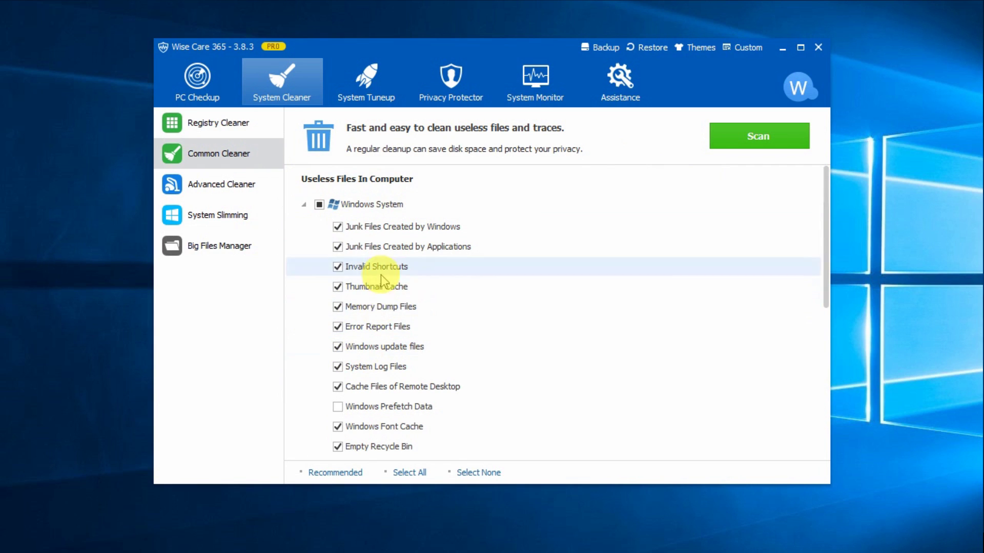
{"action": "left_click", "coordinate": [303, 204]}
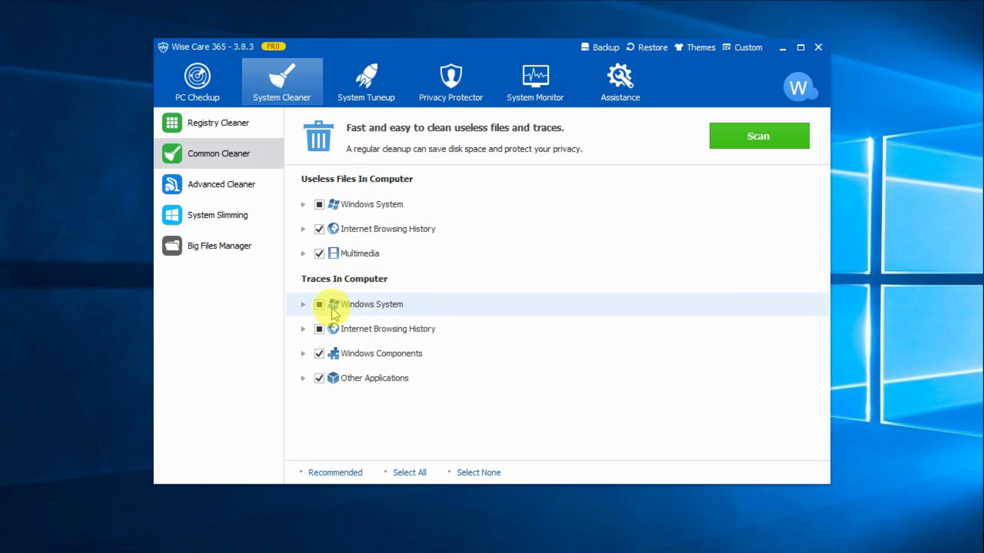
Switch to Advanced Cleaner and review its Advanced Settings file types before closing them.
{"action": "left_click", "coordinate": [217, 194]}
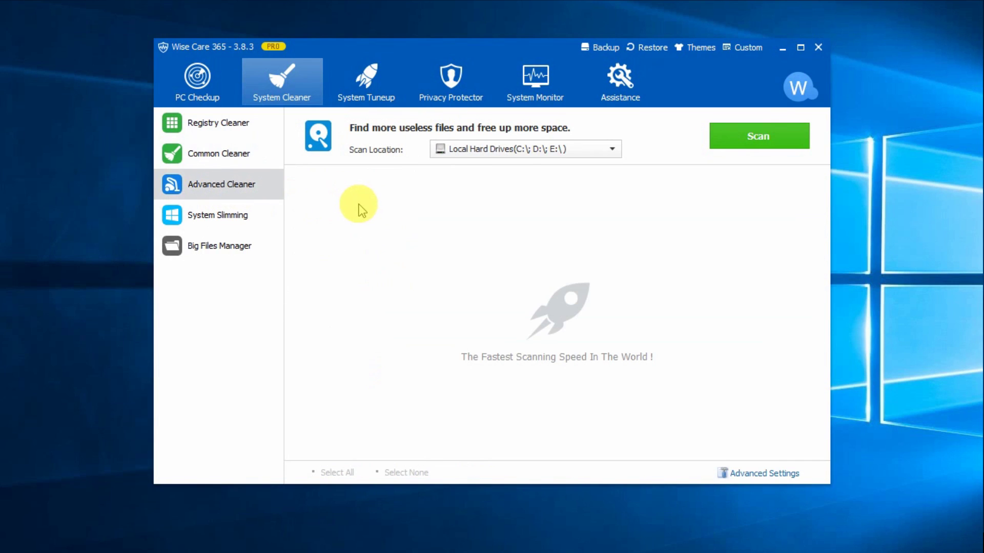
{"action": "left_click", "coordinate": [768, 474]}
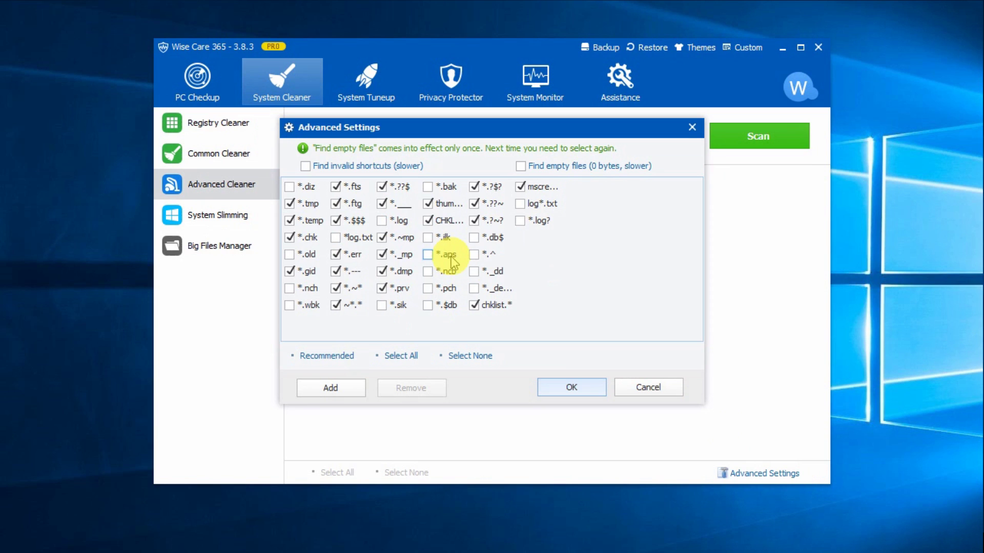
{"action": "left_click", "coordinate": [692, 127]}
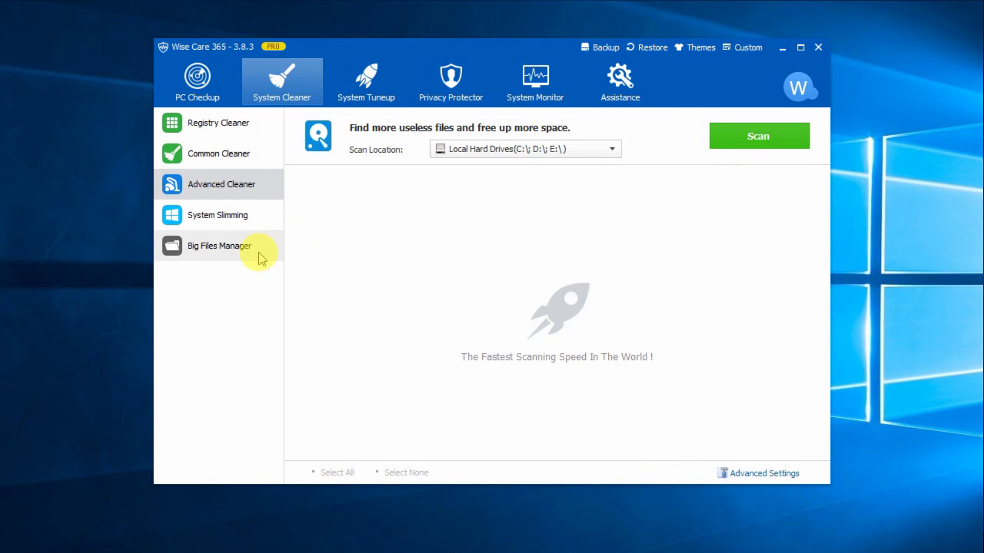
Visit System Slimming and Big Files Manager, then open the System Tuneup optimizer with 30 items.
{"action": "left_click", "coordinate": [220, 214]}
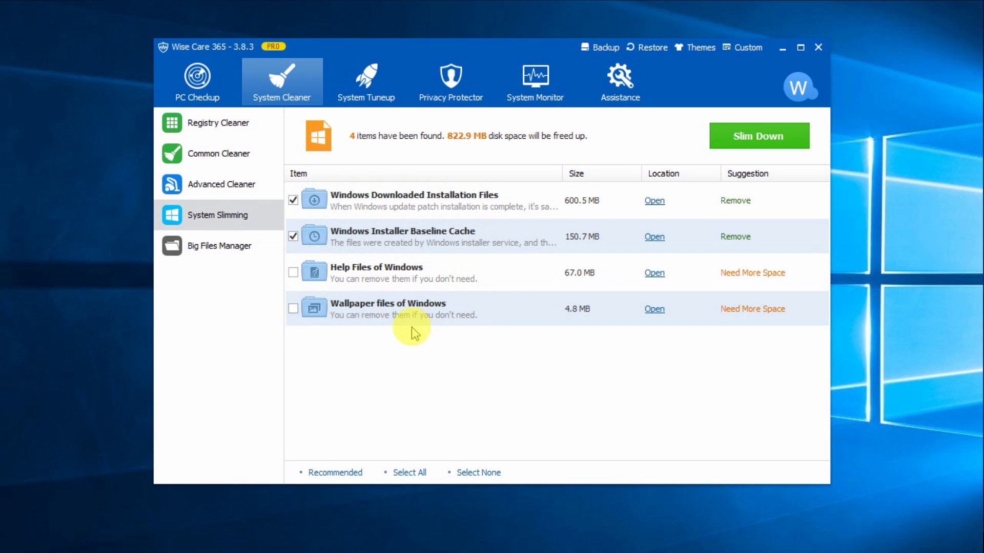
{"action": "left_click", "coordinate": [218, 249]}
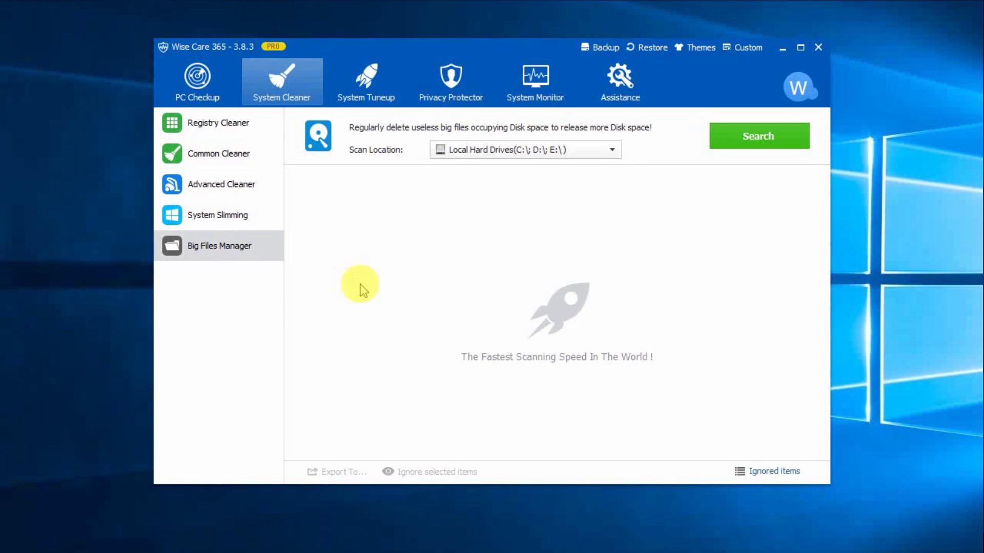
{"action": "left_click", "coordinate": [369, 85]}
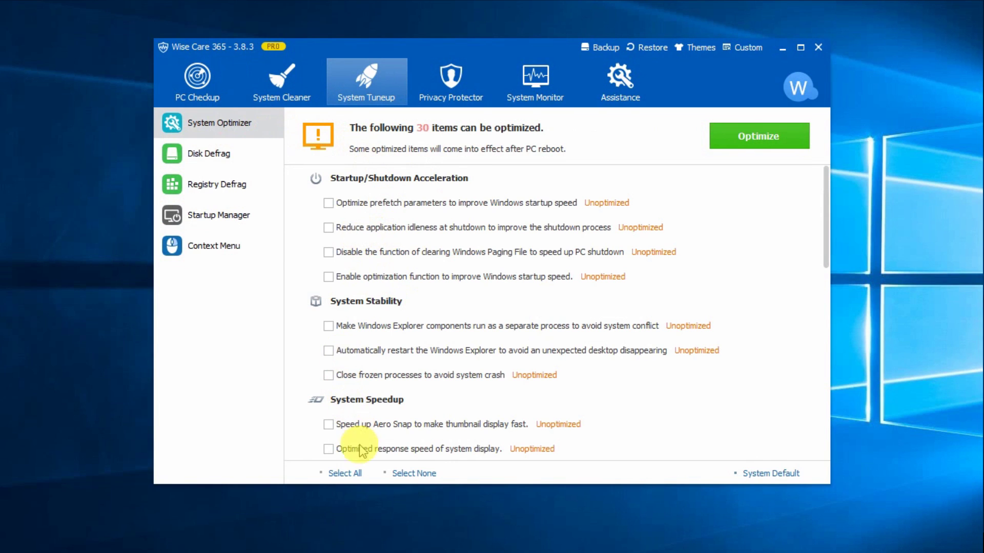
Select and apply all 30 optimizations, then switch to Disk Defrag listing drives C, D and E.
{"action": "left_click", "coordinate": [355, 474]}
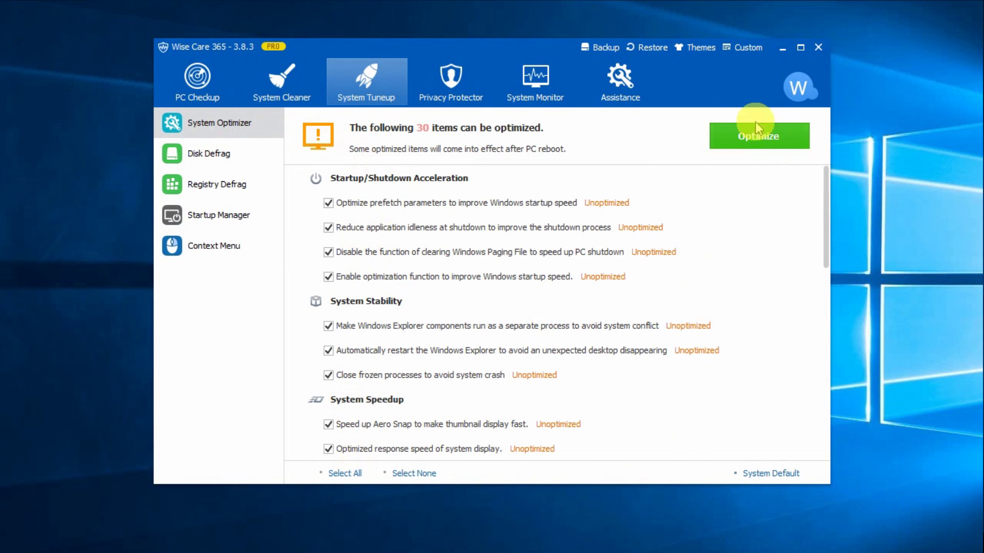
{"action": "left_click", "coordinate": [757, 147]}
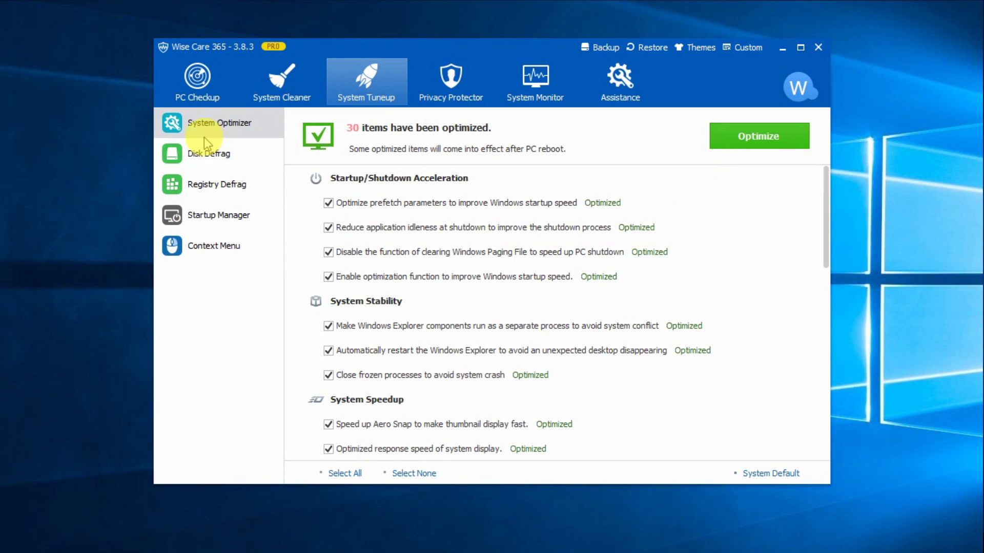
{"action": "left_click", "coordinate": [248, 154]}
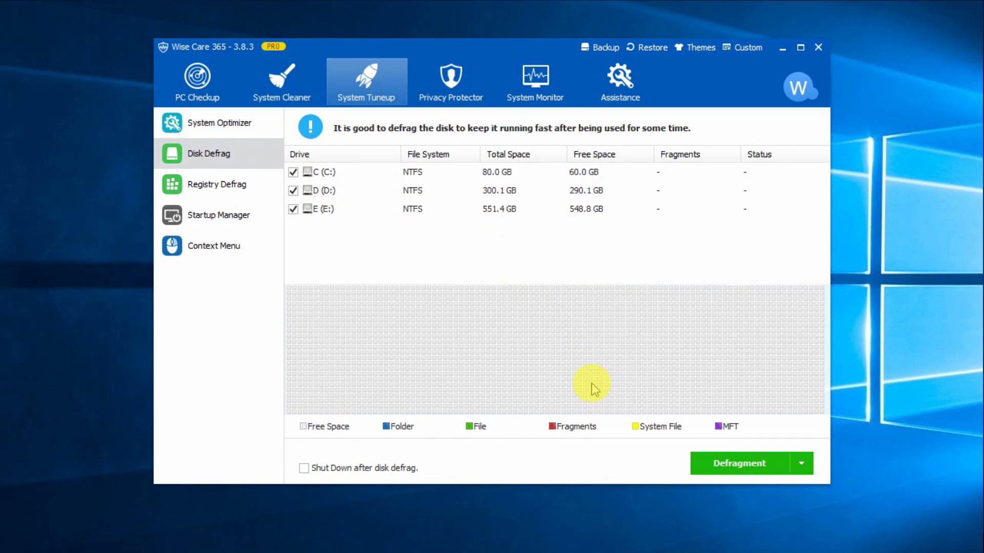
Check the Defragment mode options, then switch to the Registry Defrag page.
{"action": "left_click", "coordinate": [801, 464]}
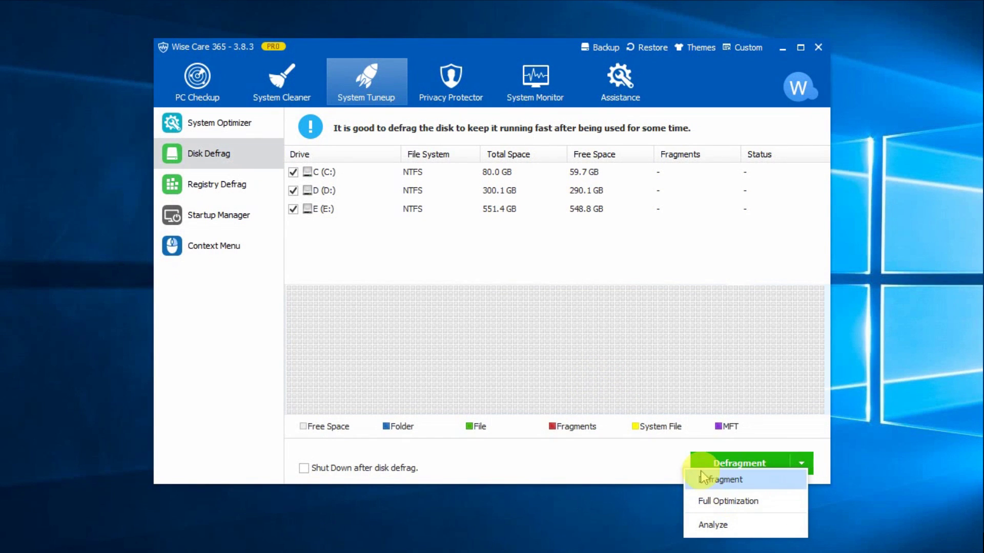
{"action": "left_click", "coordinate": [232, 197]}
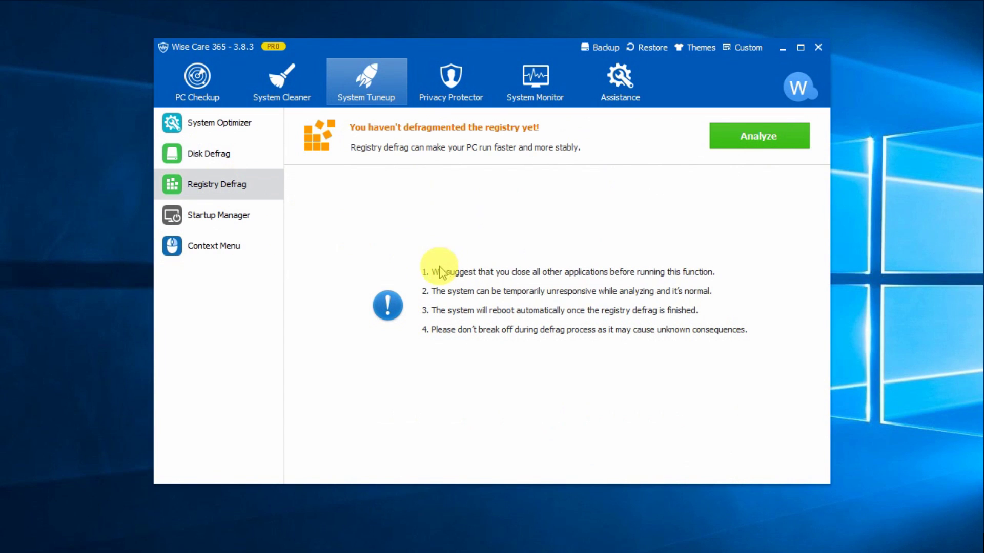
Review startup programs, boot services and context-menu entries, then show Privacy Eraser with 550 risks.
{"action": "left_click", "coordinate": [222, 215]}
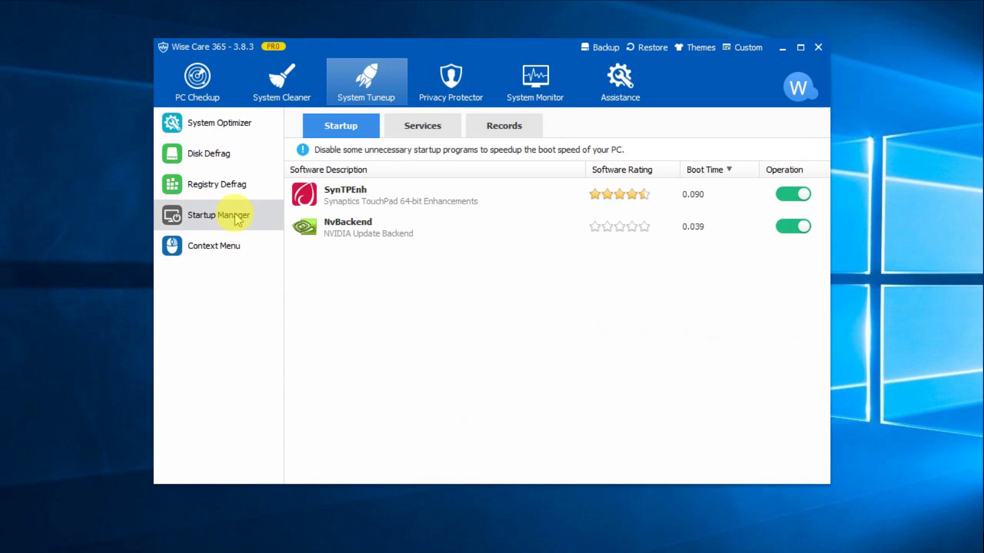
{"action": "mouse_move", "coordinate": [348, 196]}
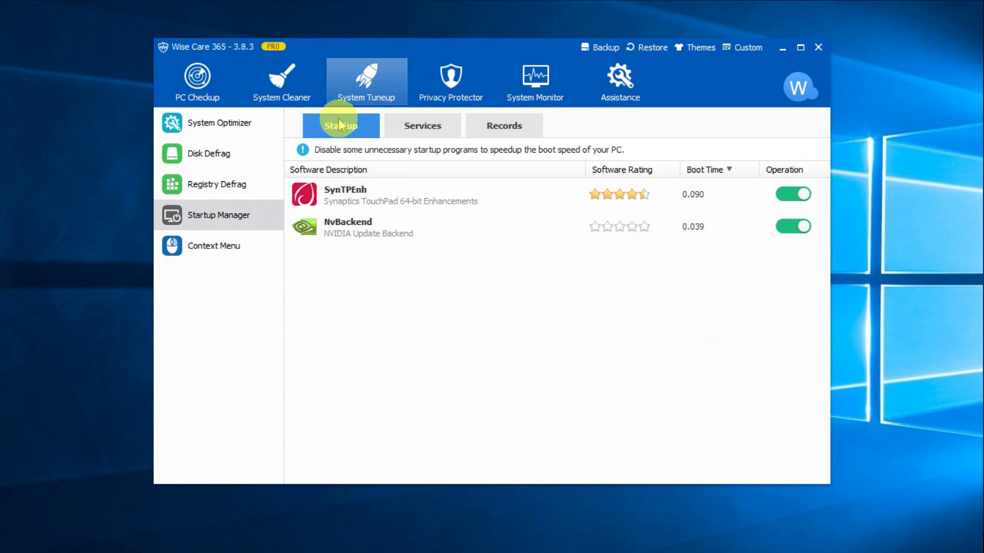
{"action": "left_click", "coordinate": [423, 132]}
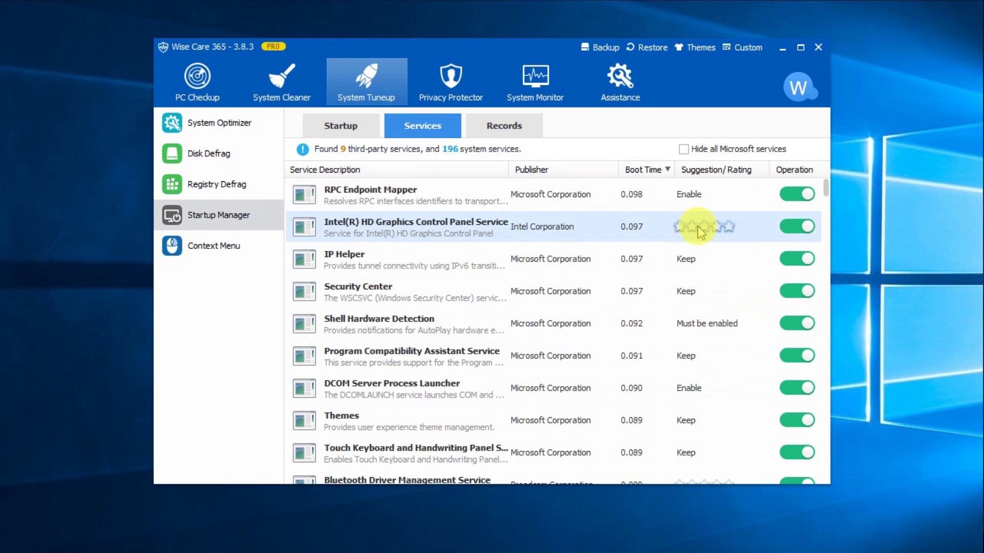
{"action": "left_click", "coordinate": [247, 245]}
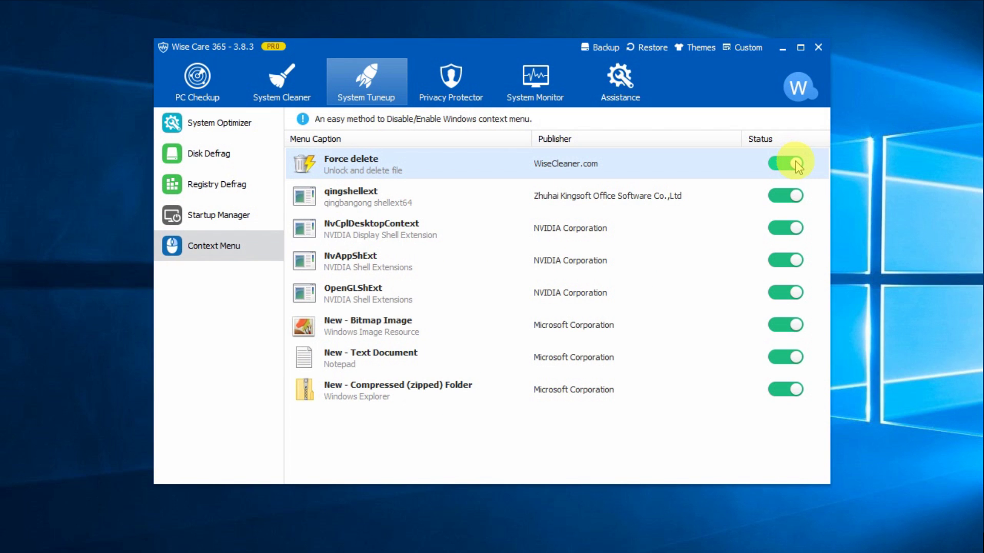
{"action": "left_click", "coordinate": [447, 88]}
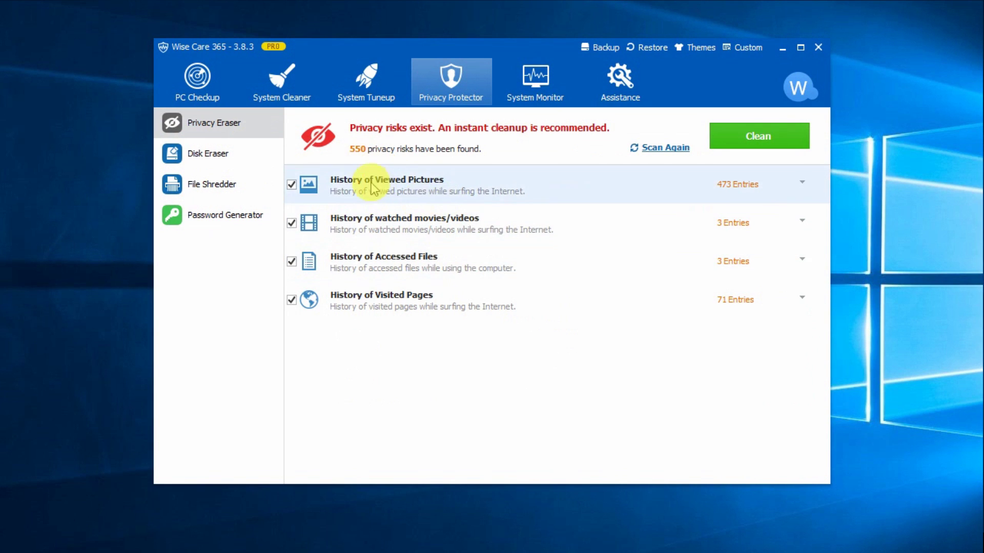
Browse Disk Eraser and File Shredder, generate and copy a random password, then open Process Monitor.
{"action": "left_click", "coordinate": [225, 155]}
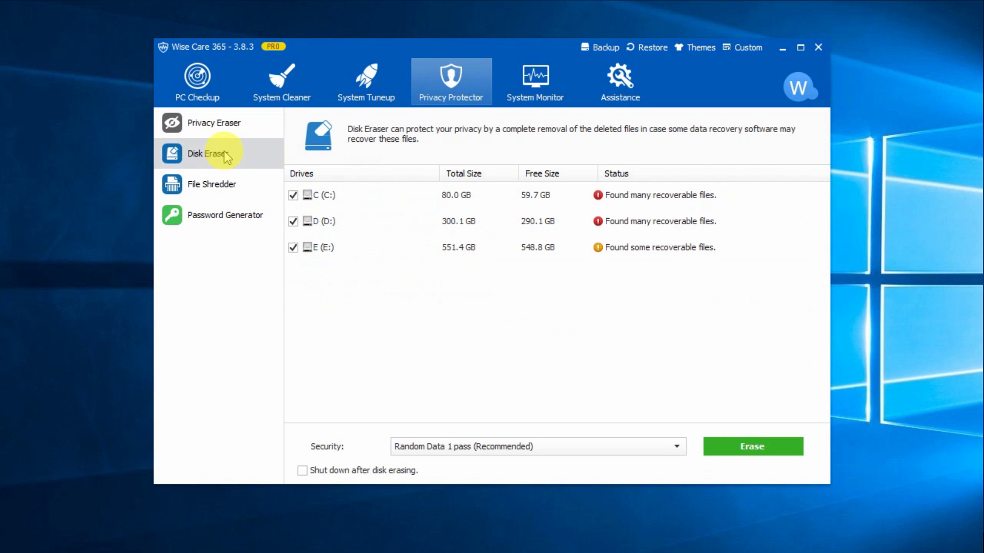
{"action": "left_click", "coordinate": [207, 186]}
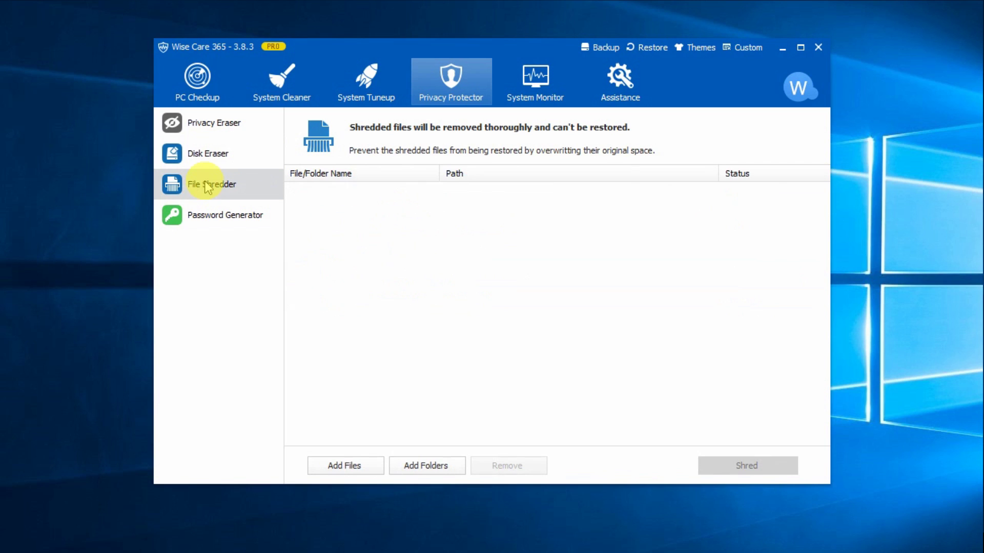
{"action": "left_click", "coordinate": [246, 216]}
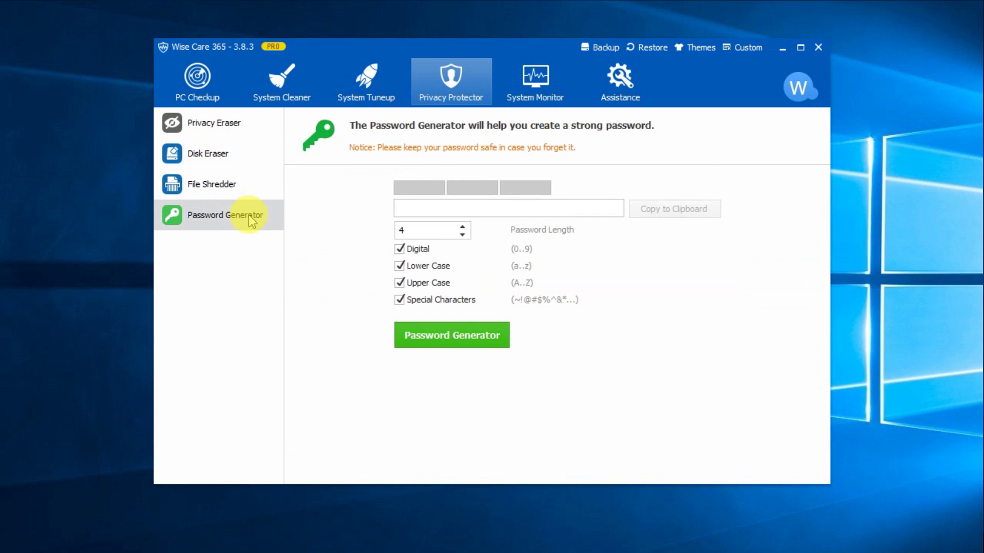
{"action": "left_click", "coordinate": [468, 333]}
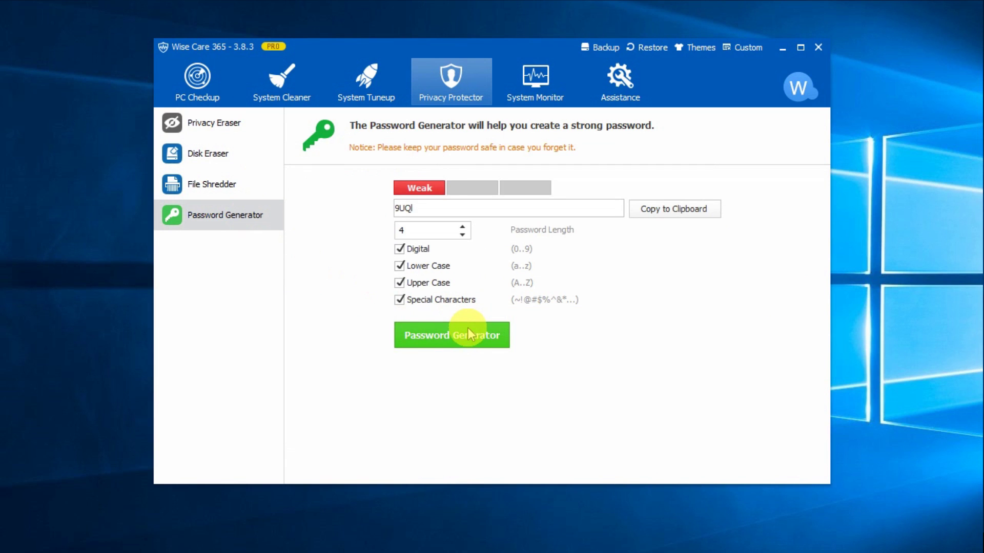
{"action": "left_click", "coordinate": [683, 210]}
{"action": "left_click", "coordinate": [535, 92]}
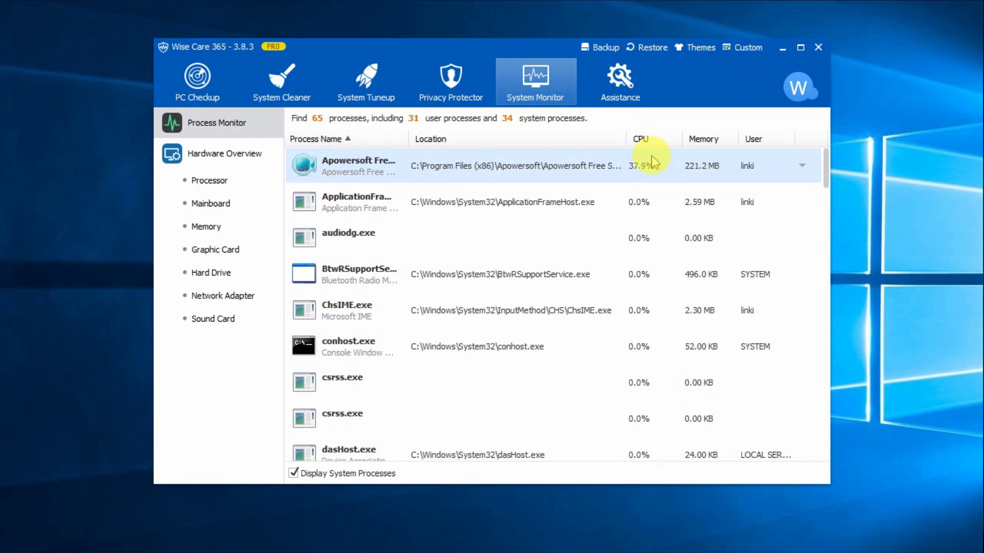
Check the Apowersoft process's actions, then view Intel Core i5-4200U processor details in Hardware Overview.
{"action": "left_click", "coordinate": [803, 167]}
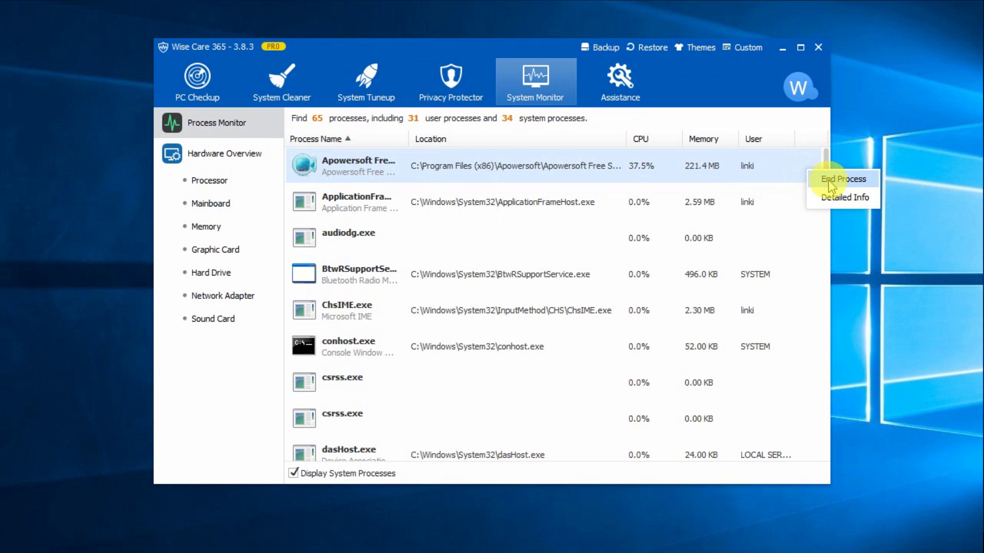
{"action": "left_click", "coordinate": [243, 159]}
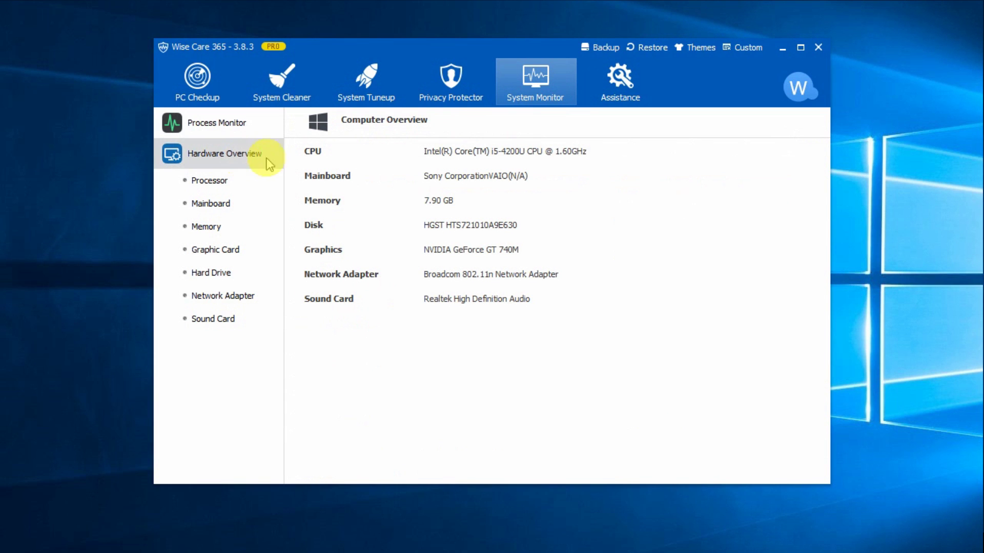
{"action": "left_click", "coordinate": [220, 181]}
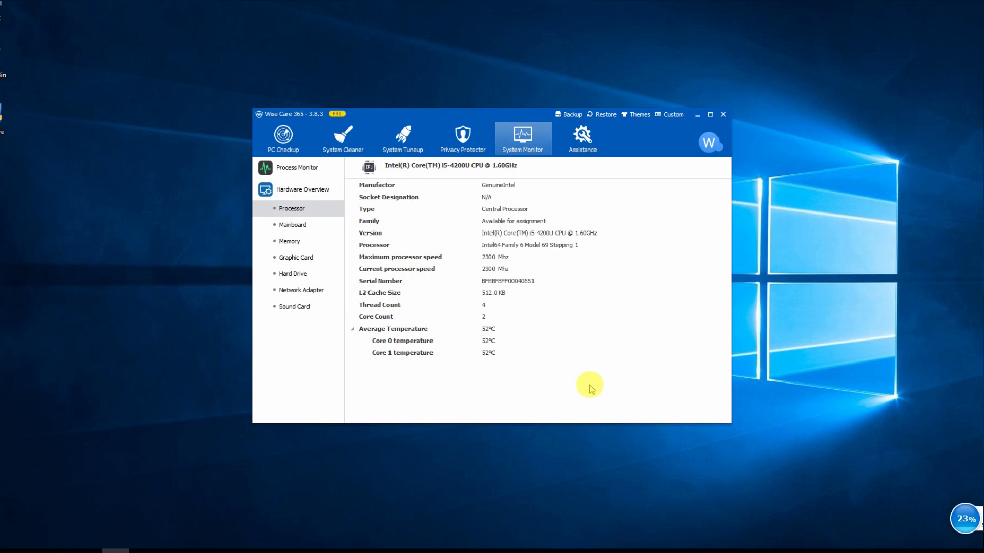
{"action": "mouse_move", "coordinate": [950, 504]}
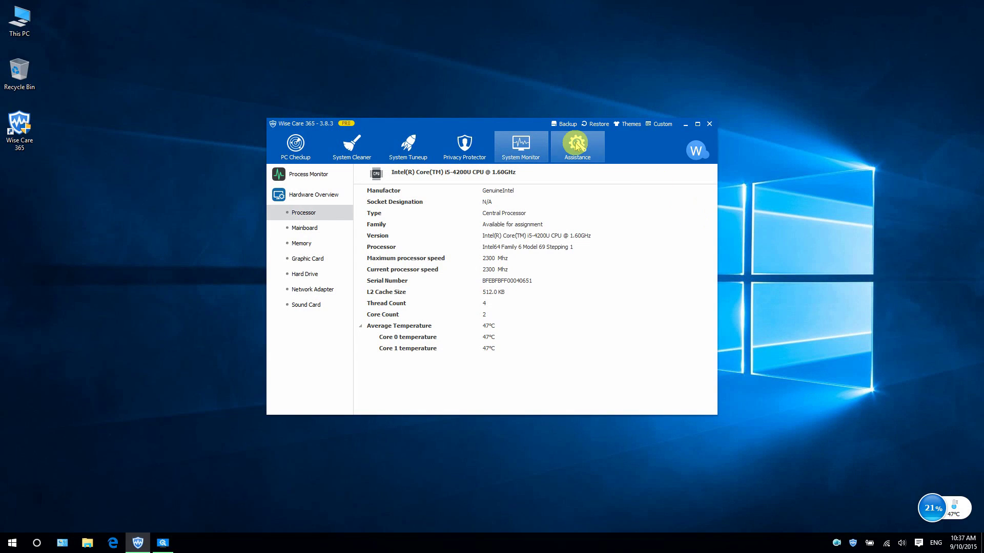
{"action": "left_click", "coordinate": [576, 145]}
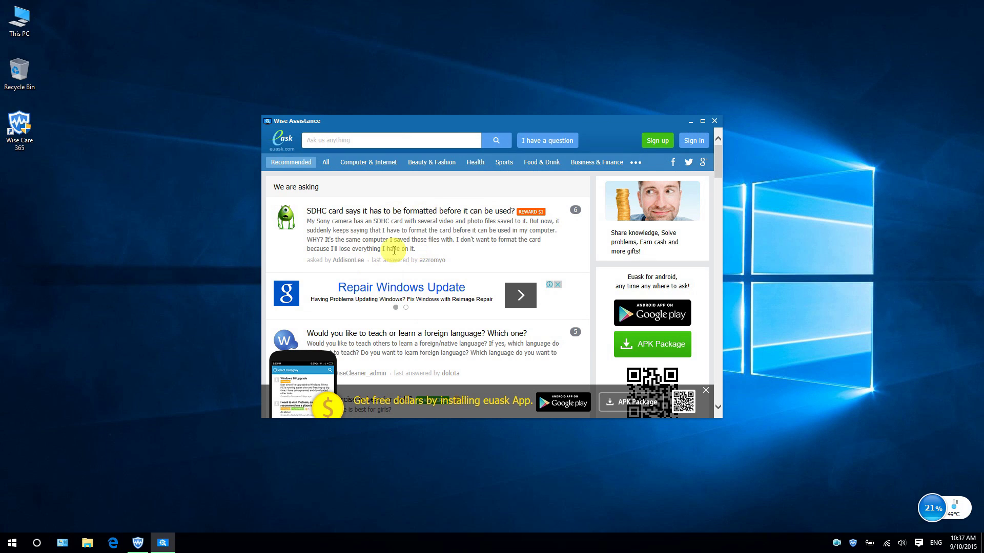
Minimize Wise Assistance and review the backup options without creating a backup.
{"action": "left_click", "coordinate": [690, 122]}
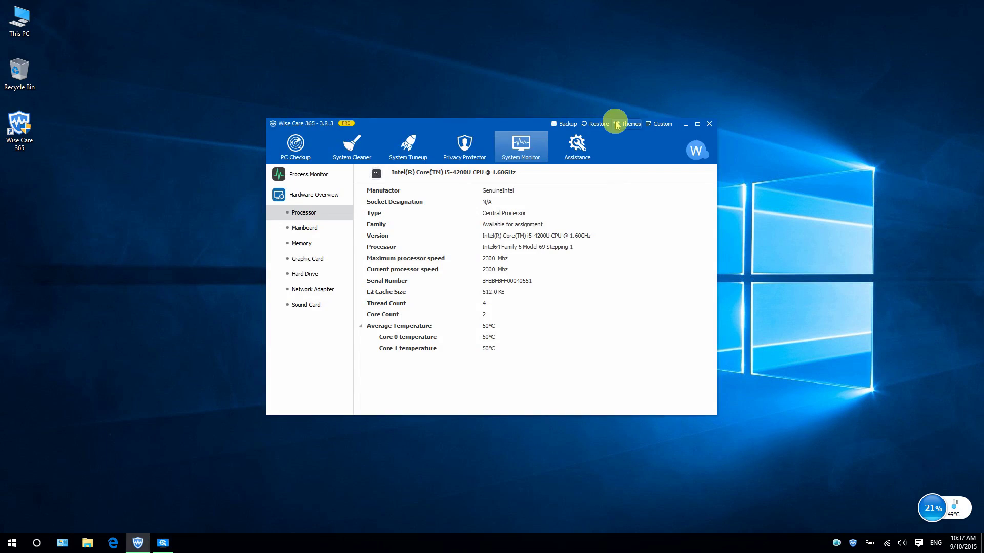
{"action": "left_click", "coordinate": [565, 123]}
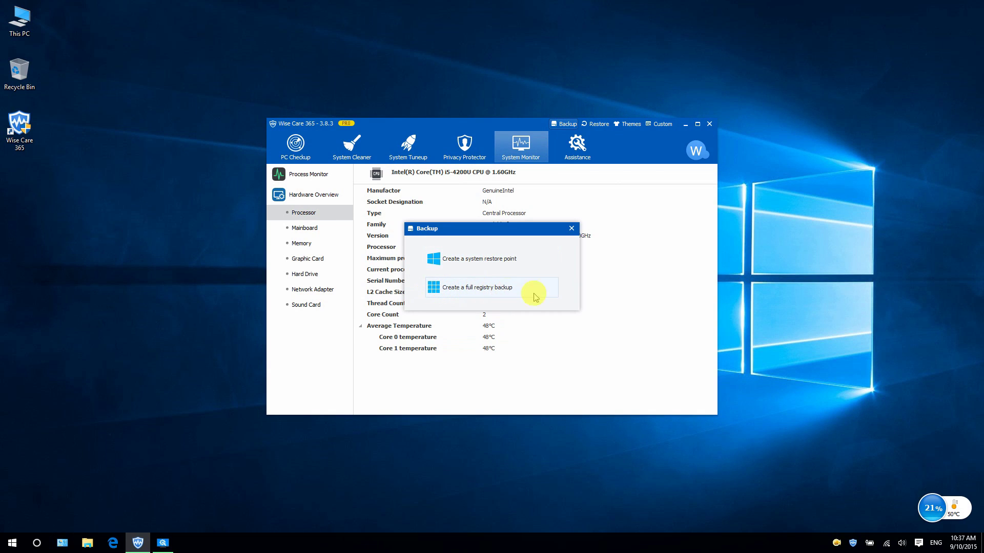
{"action": "left_click", "coordinate": [571, 228]}
Inspect the 9/9/2015 registry backup in Restore Center, then minimize Wise Care 365 to the desktop.
{"action": "left_click", "coordinate": [595, 124]}
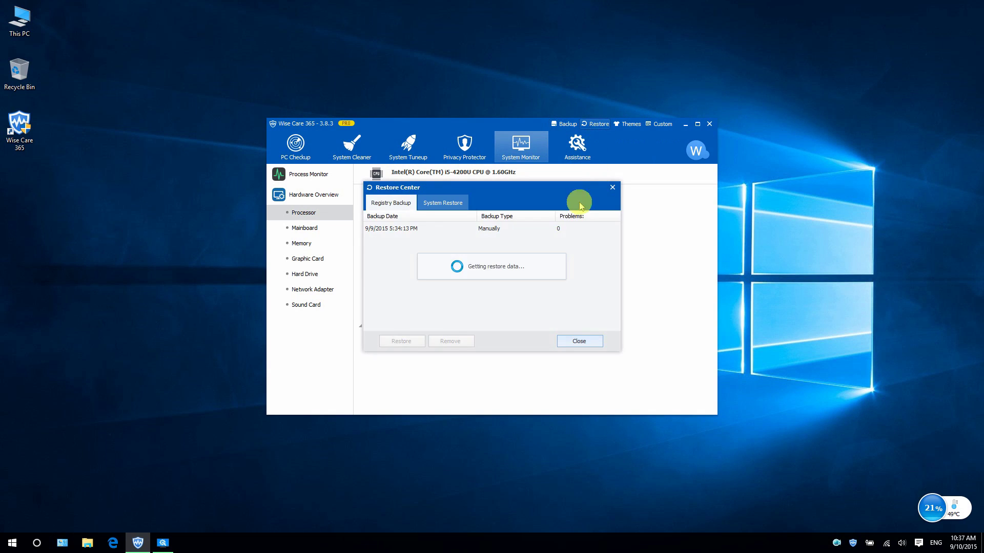
{"action": "left_click", "coordinate": [404, 229]}
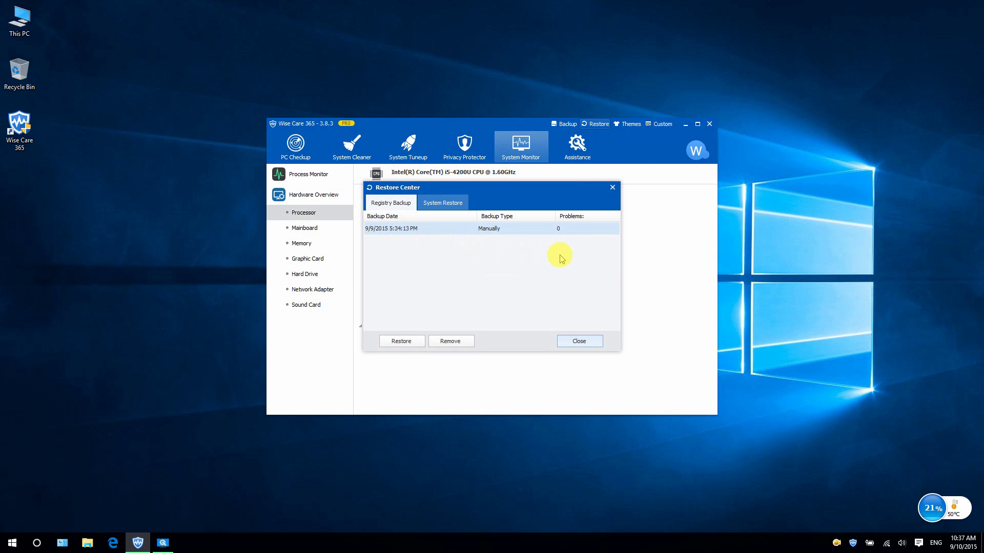
{"action": "left_click", "coordinate": [612, 187]}
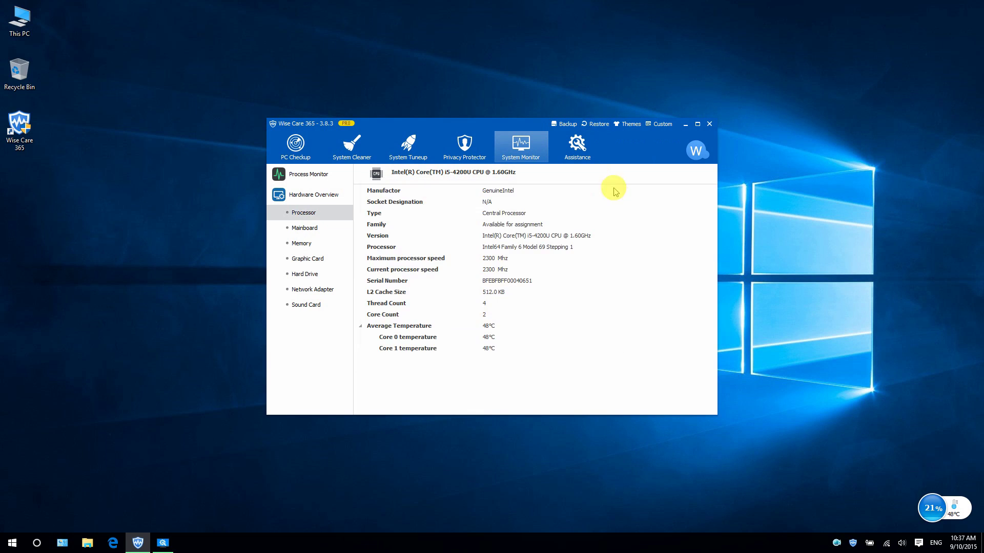
{"action": "left_click", "coordinate": [685, 125]}
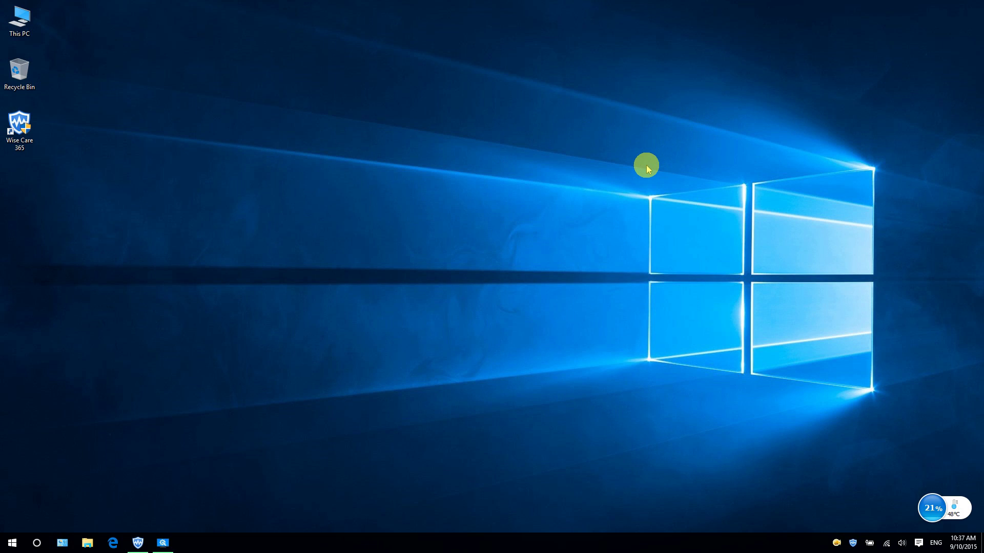